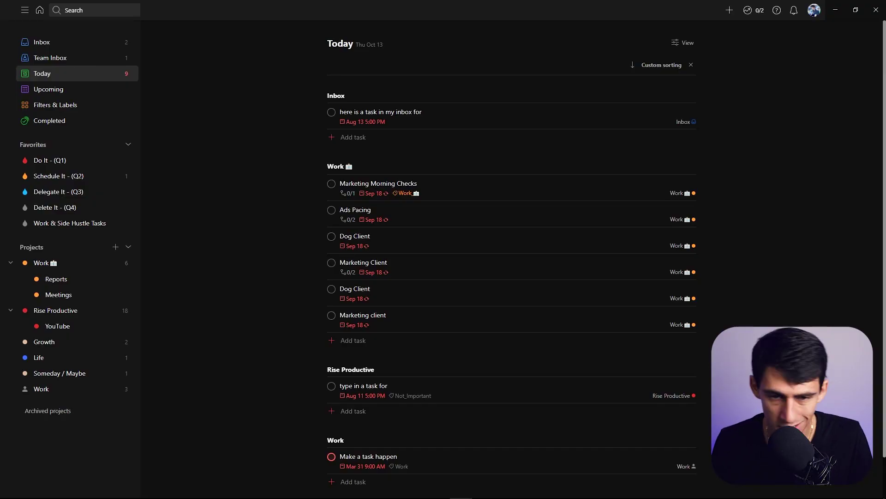
- Open and dismiss an empty Quick Add box, then hide Todoist with Super+D to show the desktop
key(q)
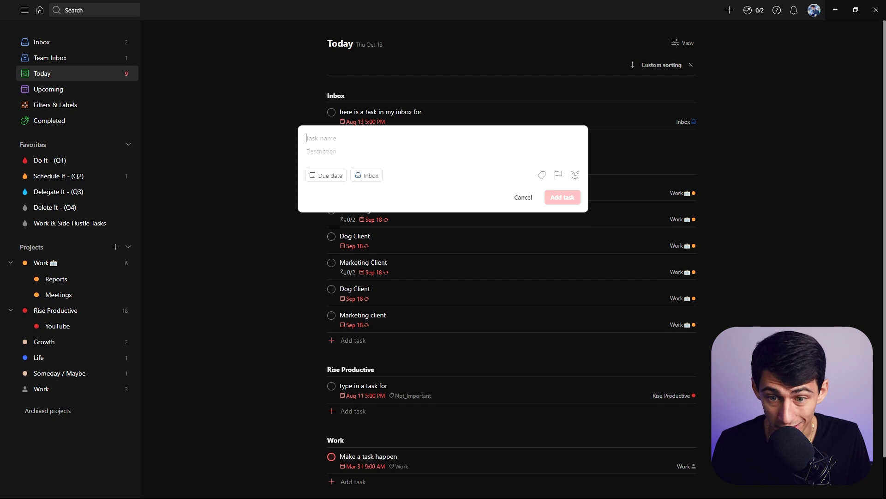
click(522, 197)
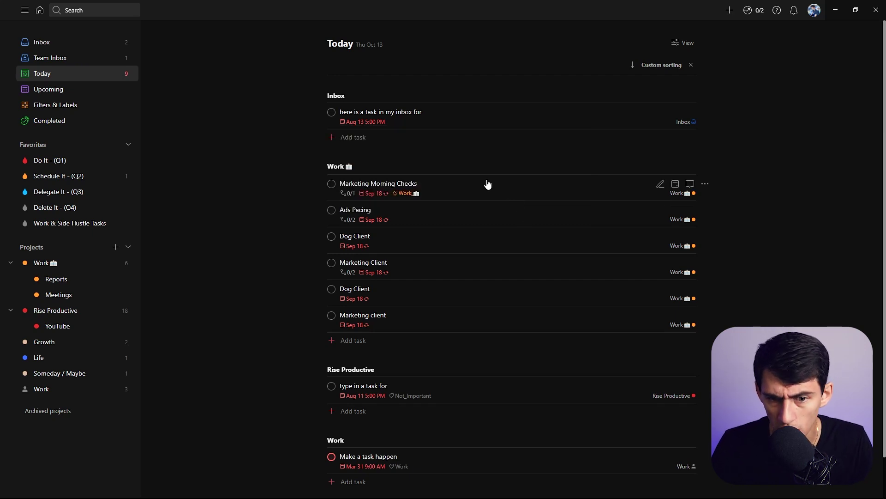
key(super+d)
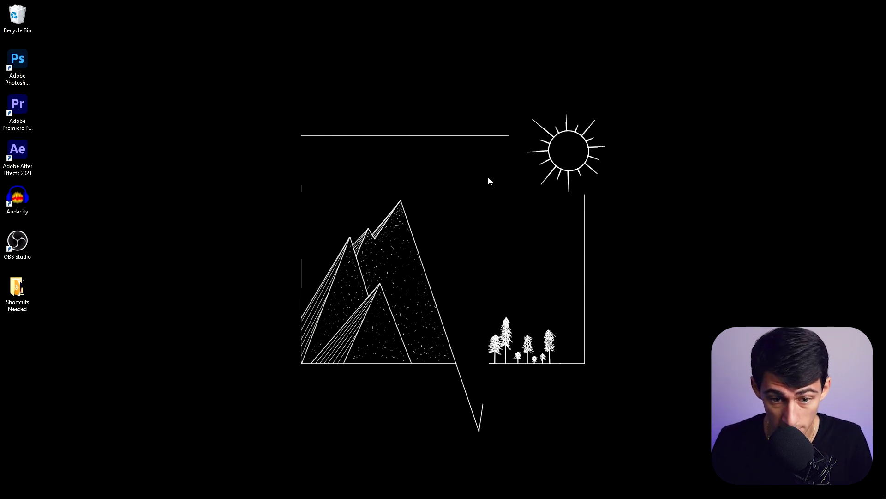
key(ctrl+alt+a)
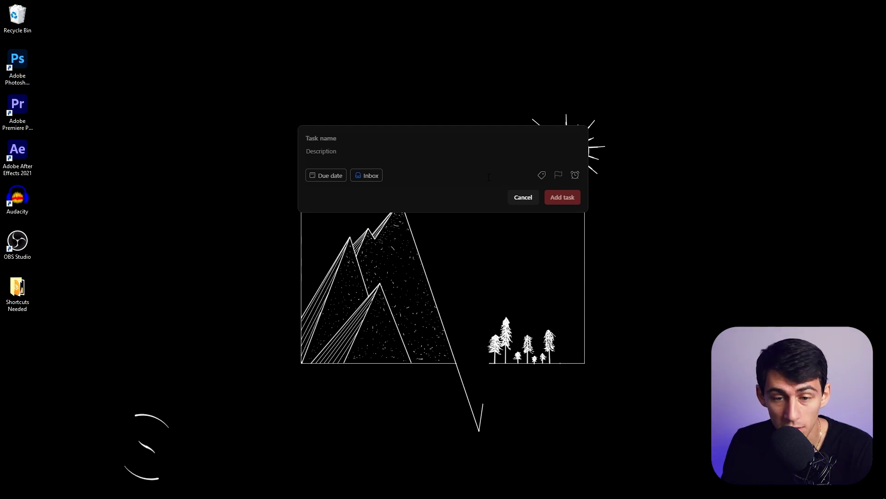
text(put an)
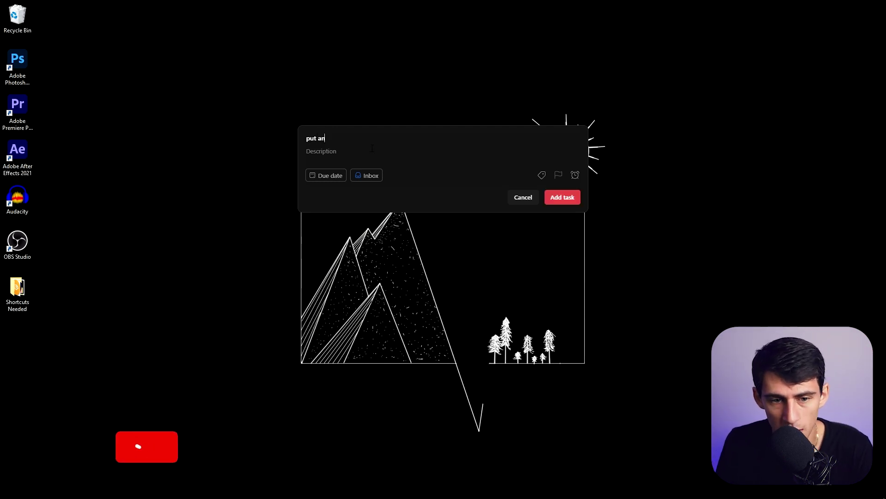
text( example @work)
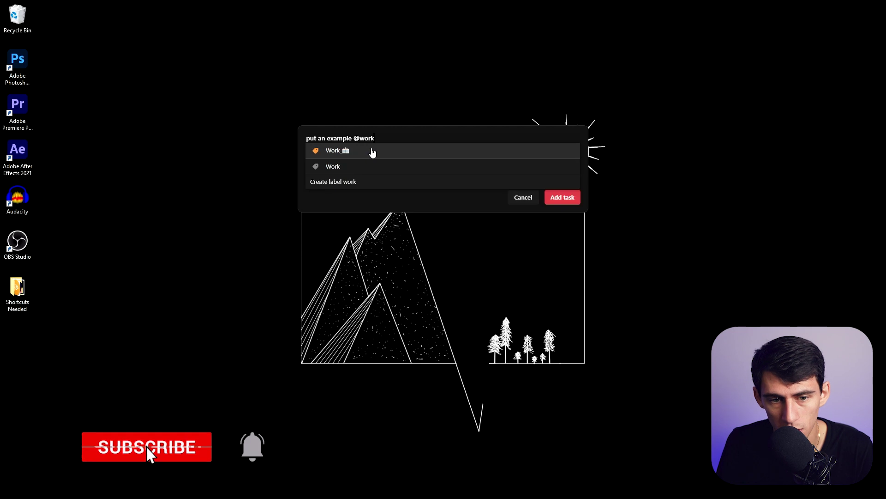
click(372, 151)
text(#)
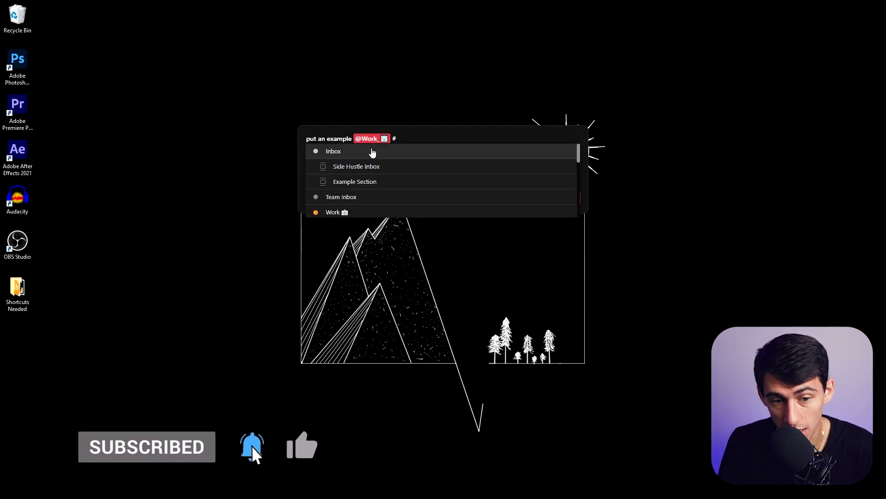
text(team)
click(372, 151)
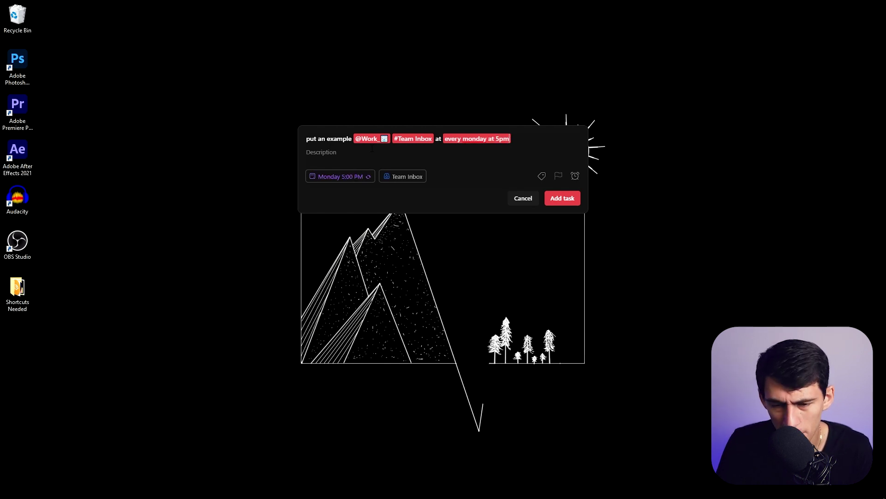
key(Return)
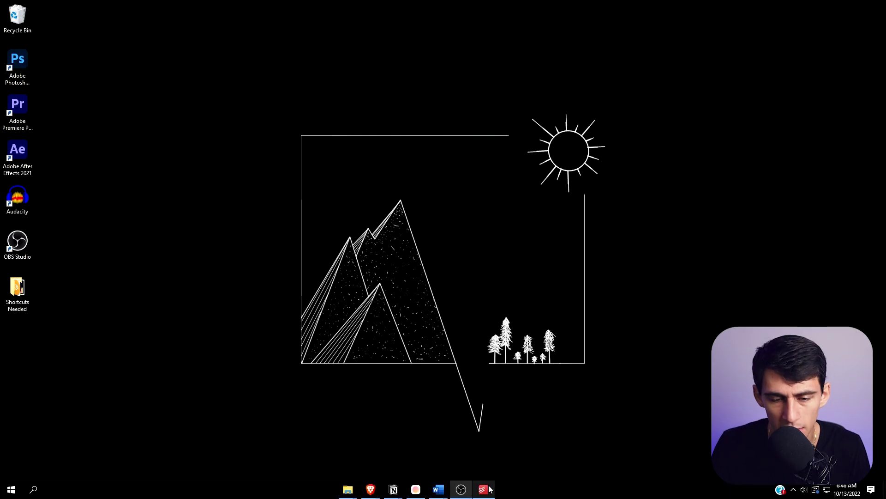
- Restore the Todoist window and view the new Monday 5 PM task's details in Team Inbox
click(483, 489)
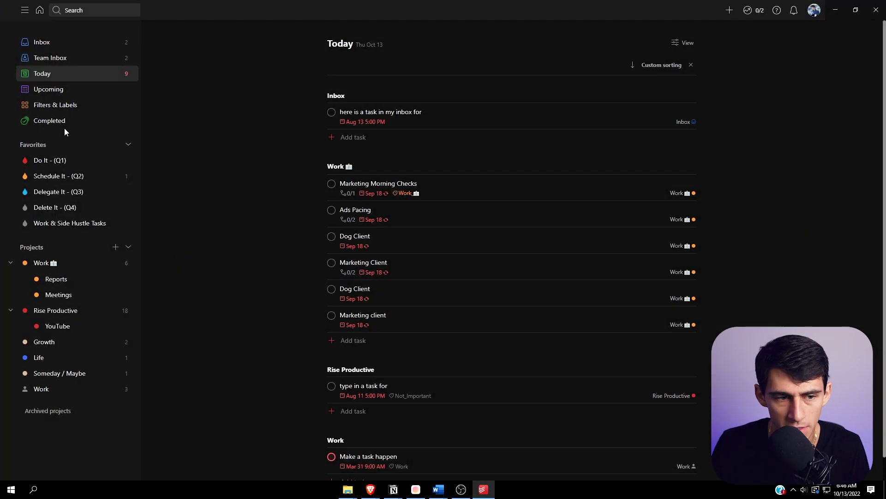
click(65, 59)
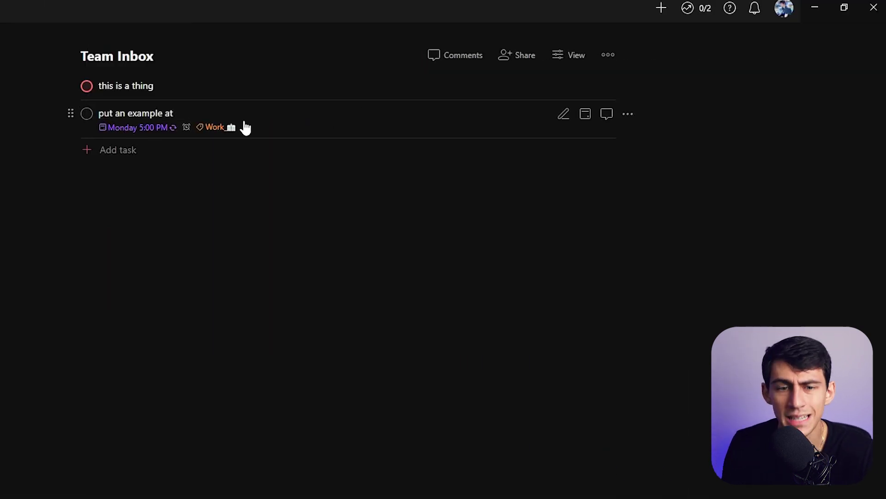
click(250, 129)
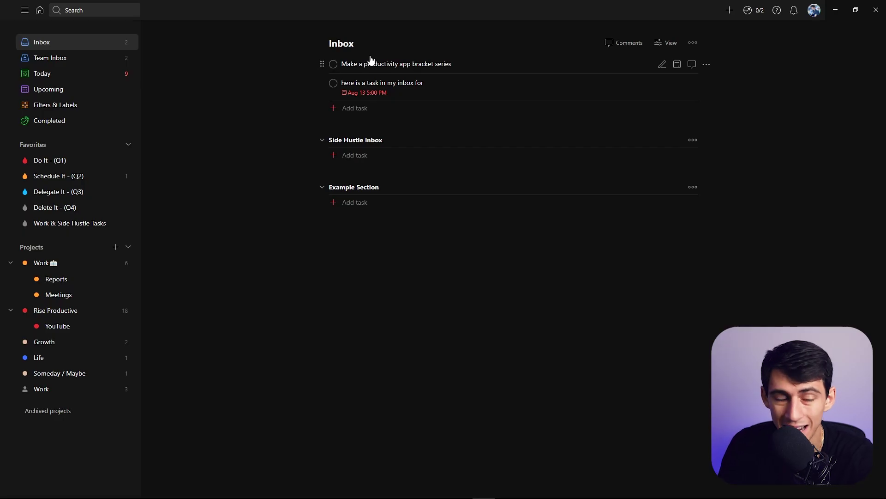
- Go to the Filters & Labels page listing saved filters and labels
click(92, 105)
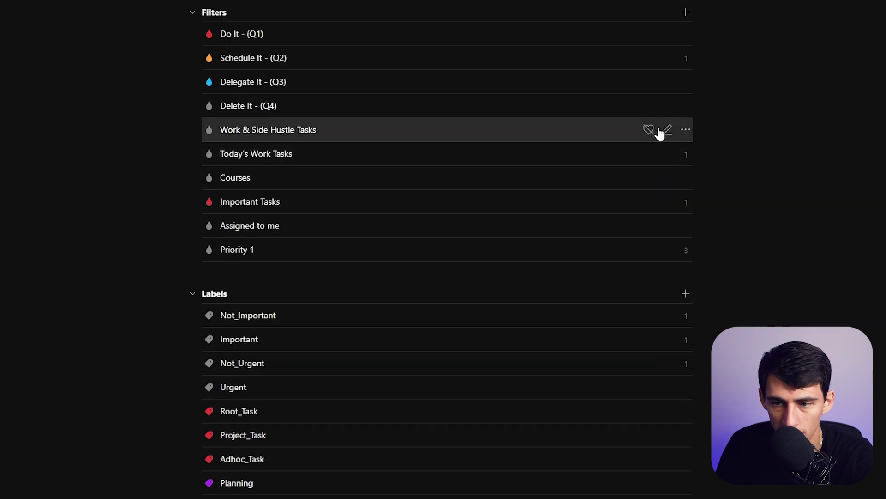
- Review the Work & Side Hustle Tasks filter settings without changes, then go back to Inbox
click(668, 134)
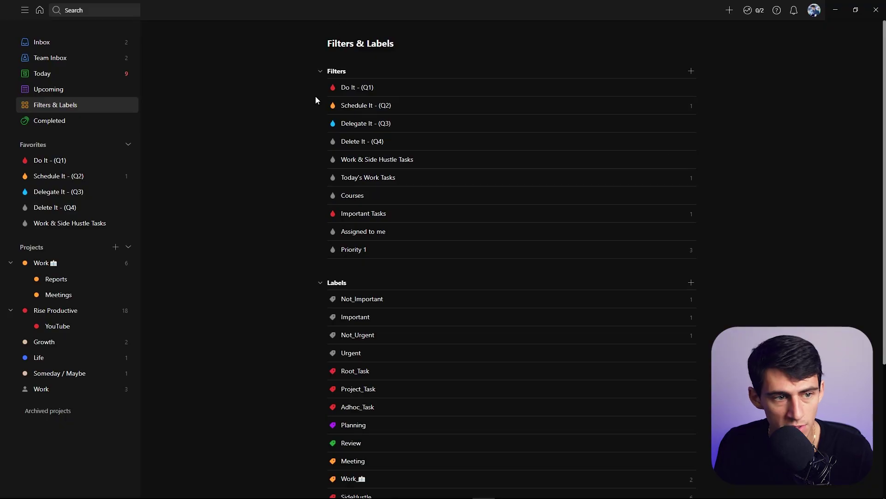
click(108, 43)
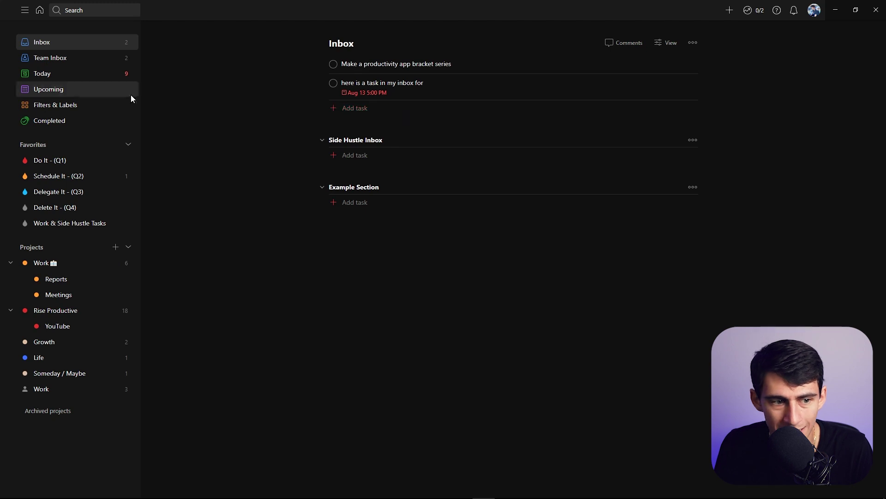
- Add 'new task' to the Reports project with the Not_Important label
click(56, 279)
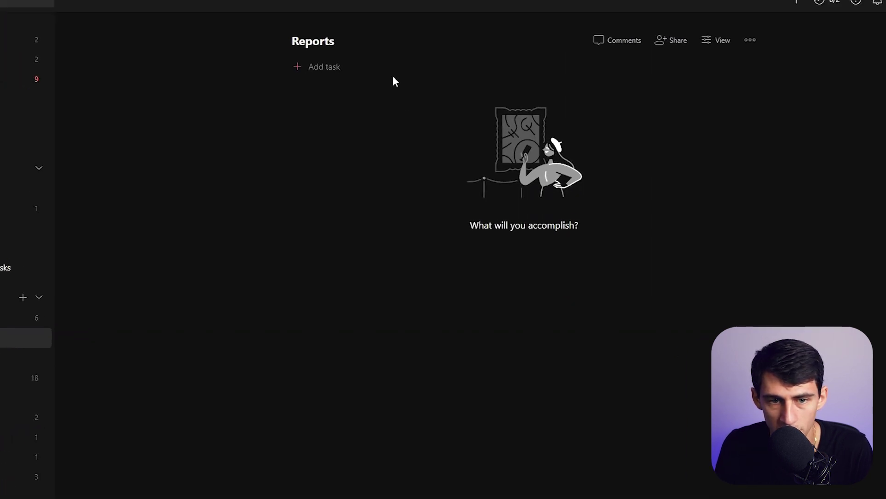
click(394, 64)
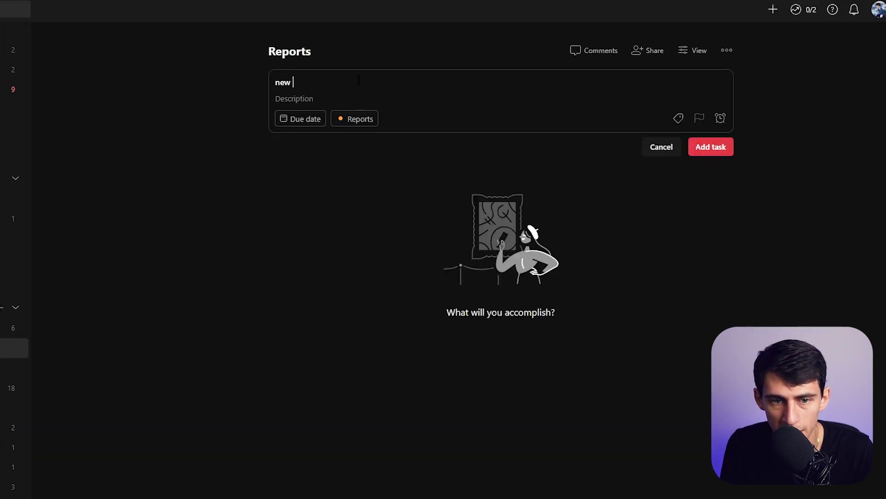
text(new task @)
key(Return)
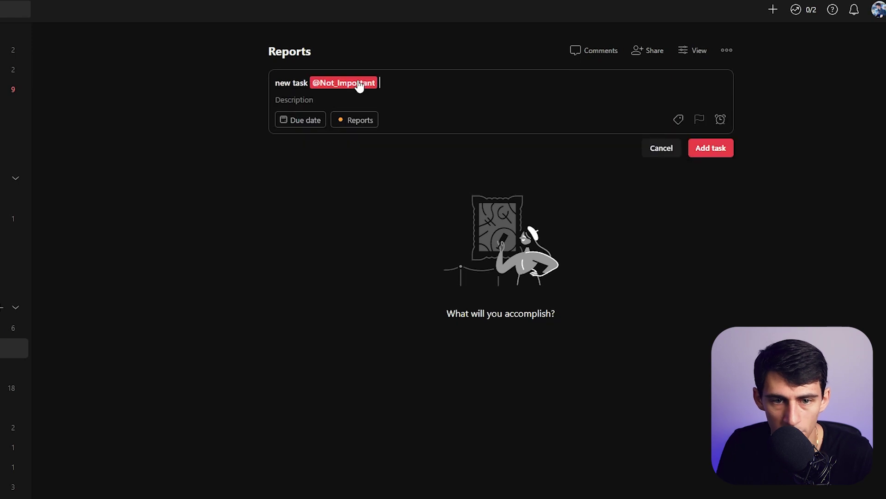
key(Return)
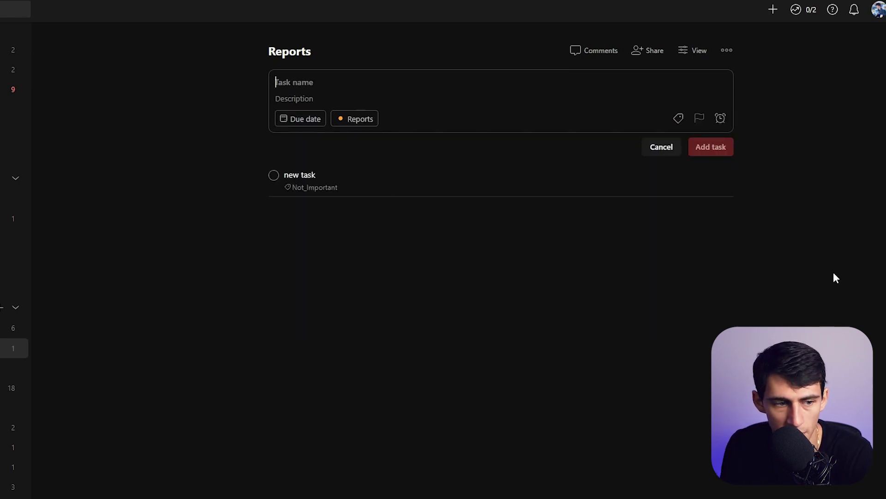
click(88, 107)
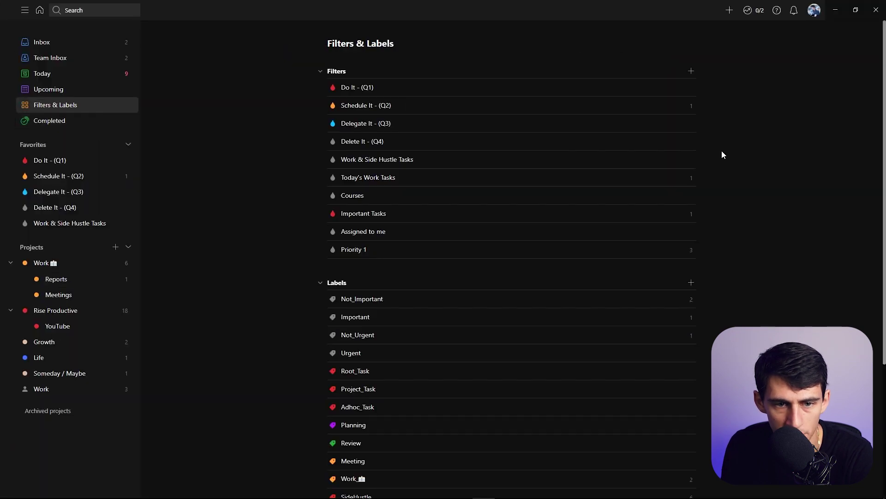
click(691, 70)
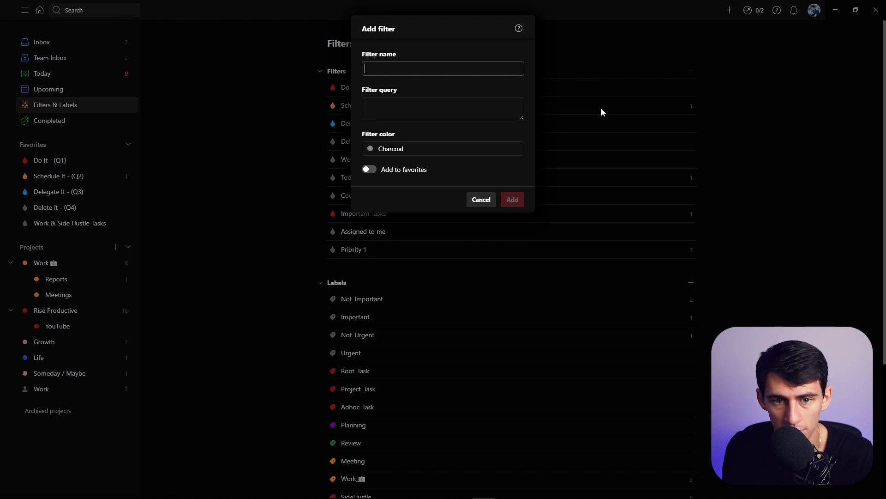
text(Not Important Tasks)
key(Tab)
text(@not_i)
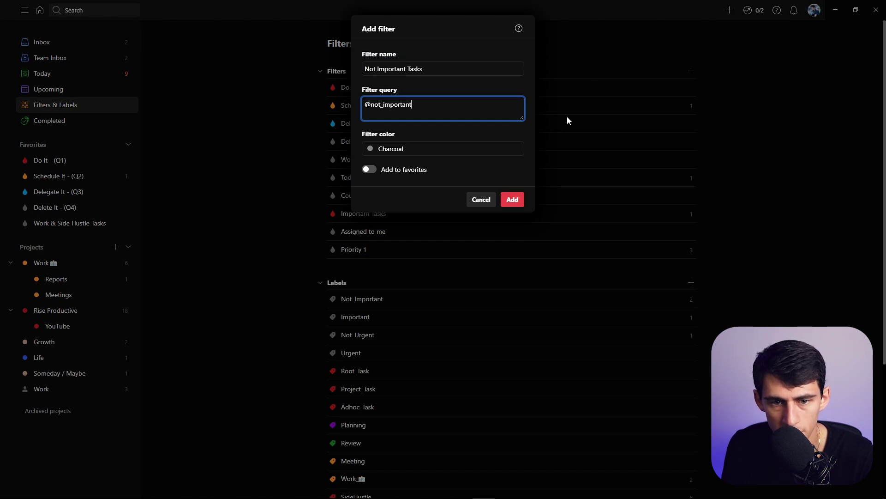
click(512, 200)
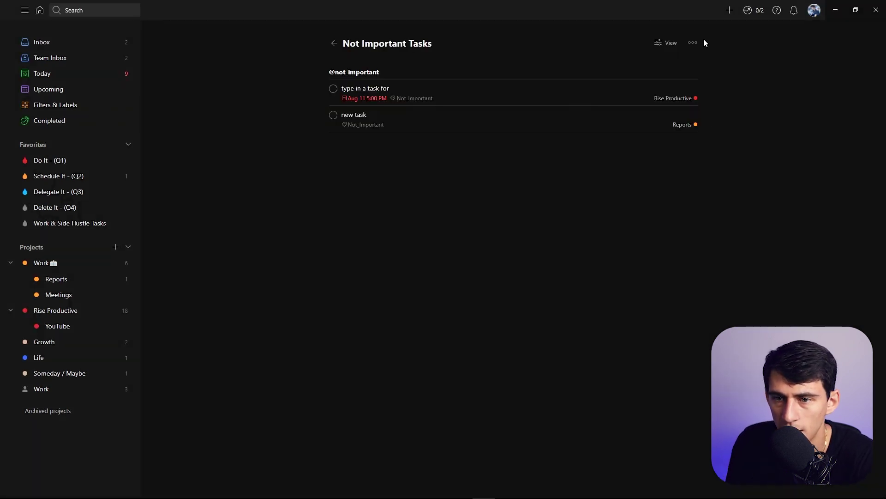
- Set the Not Important Tasks filter view to group by Project, then leave the filter
click(692, 43)
click(666, 43)
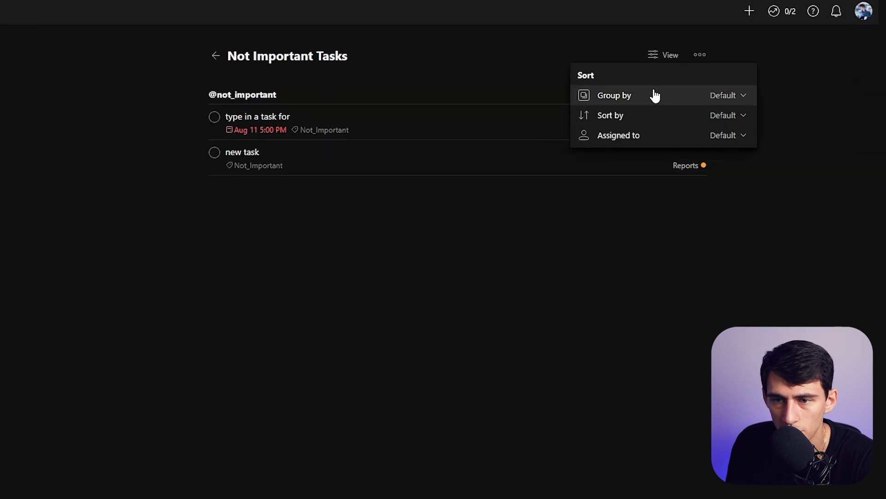
click(654, 96)
click(698, 214)
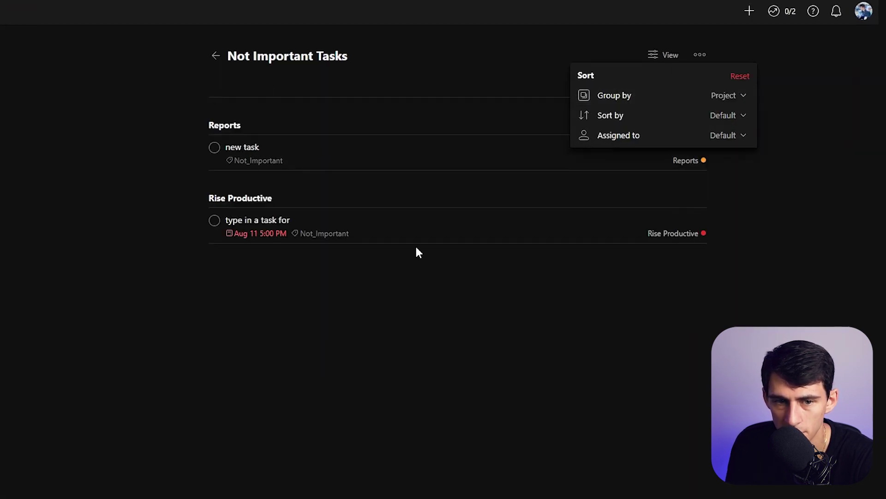
click(415, 251)
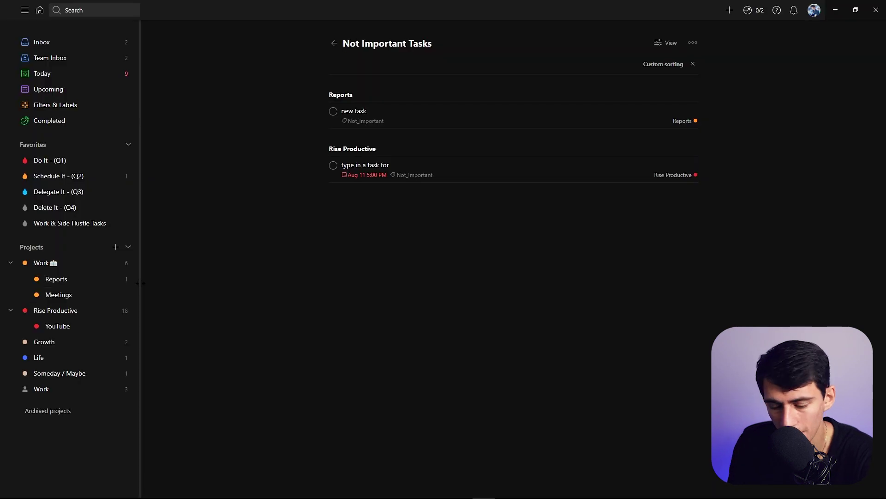
click(40, 109)
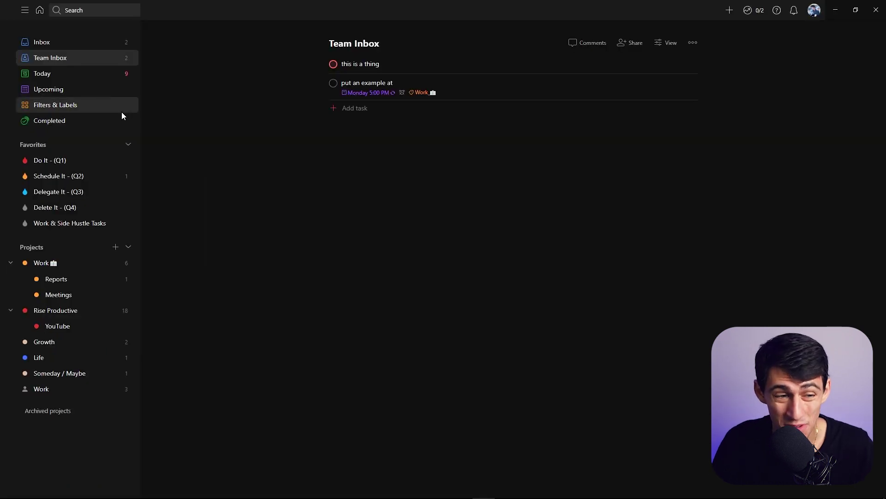
- Heart the Not Important Tasks filter and open it from Favorites
click(91, 102)
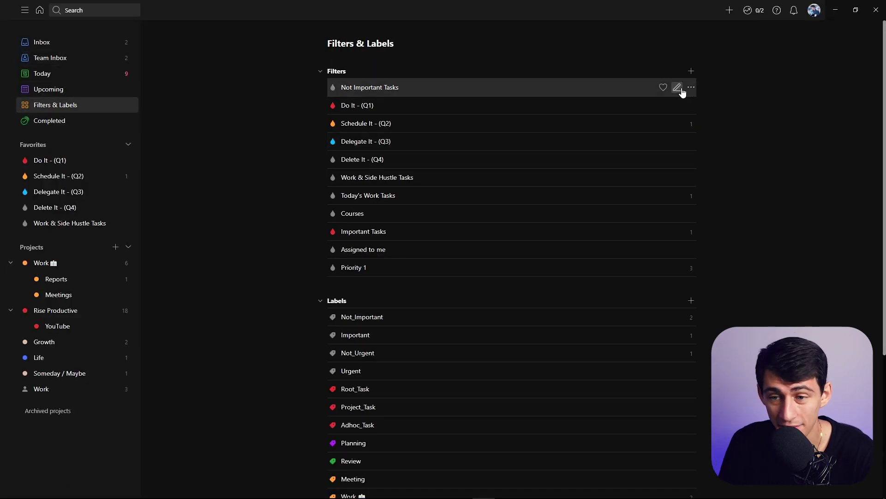
click(665, 88)
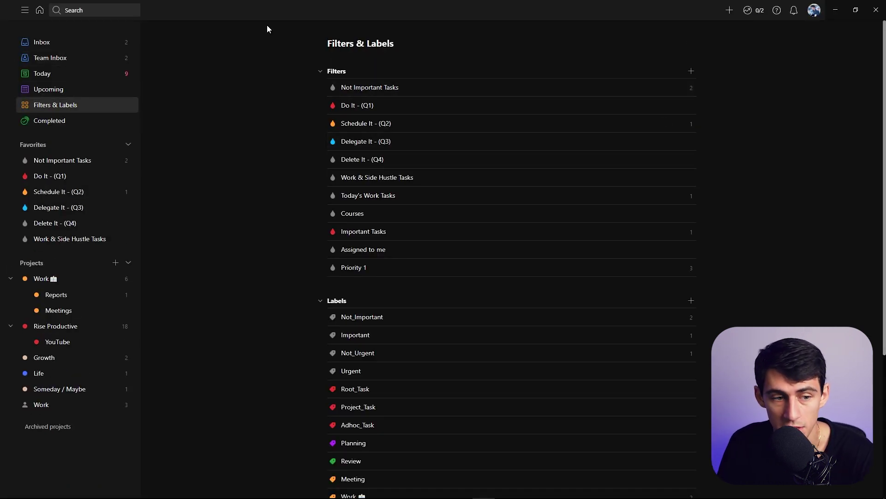
click(41, 160)
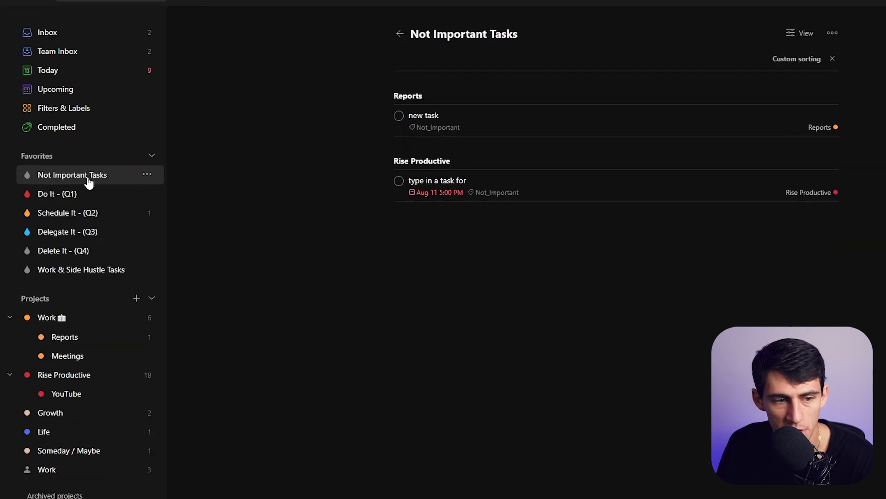
- Remove Not Important Tasks from favorites through its options menu
click(125, 160)
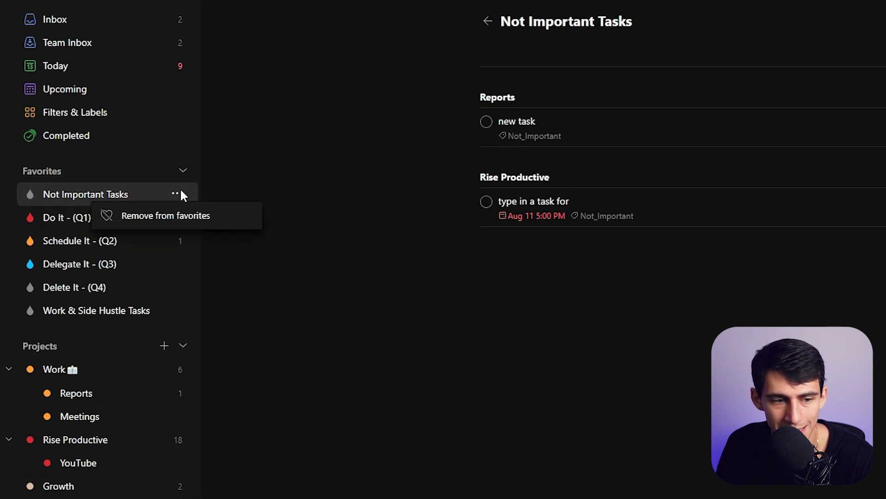
click(152, 216)
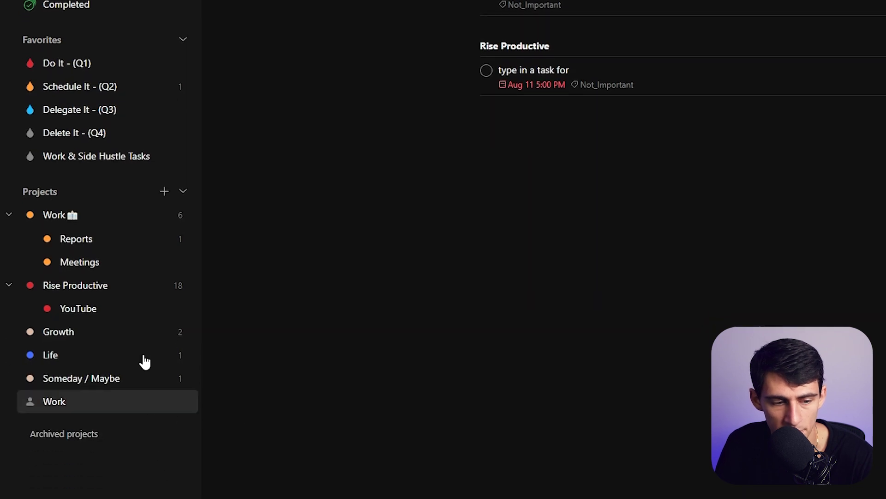
click(176, 221)
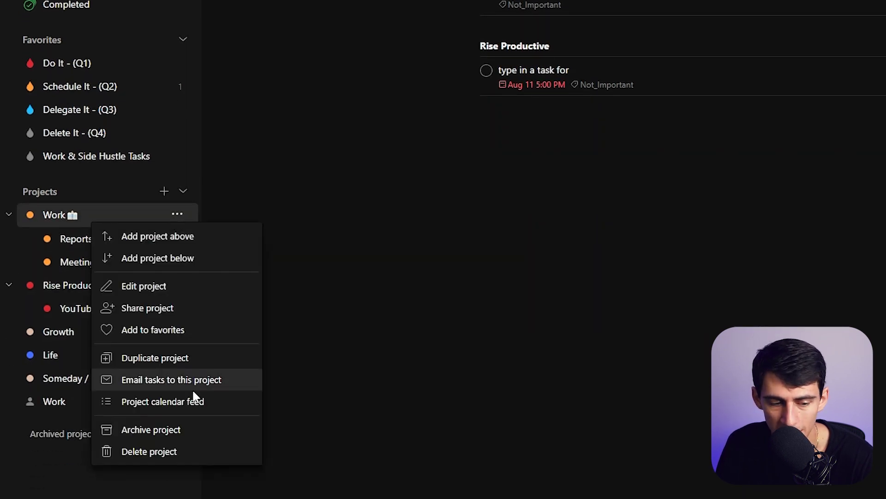